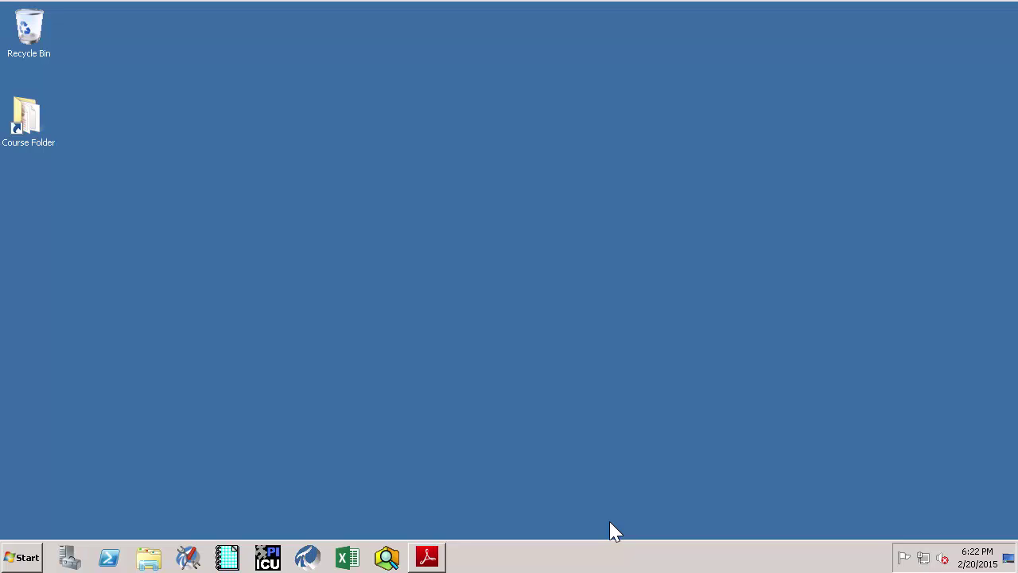
Launch PI System Management Tools from Start > All Programs > PI System.
click(36, 559)
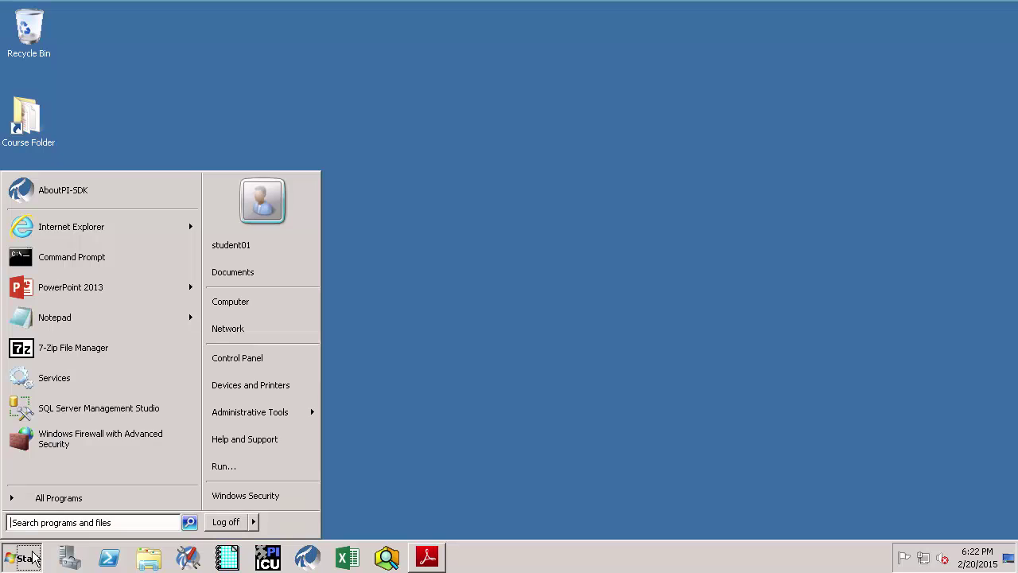
click(43, 496)
click(48, 340)
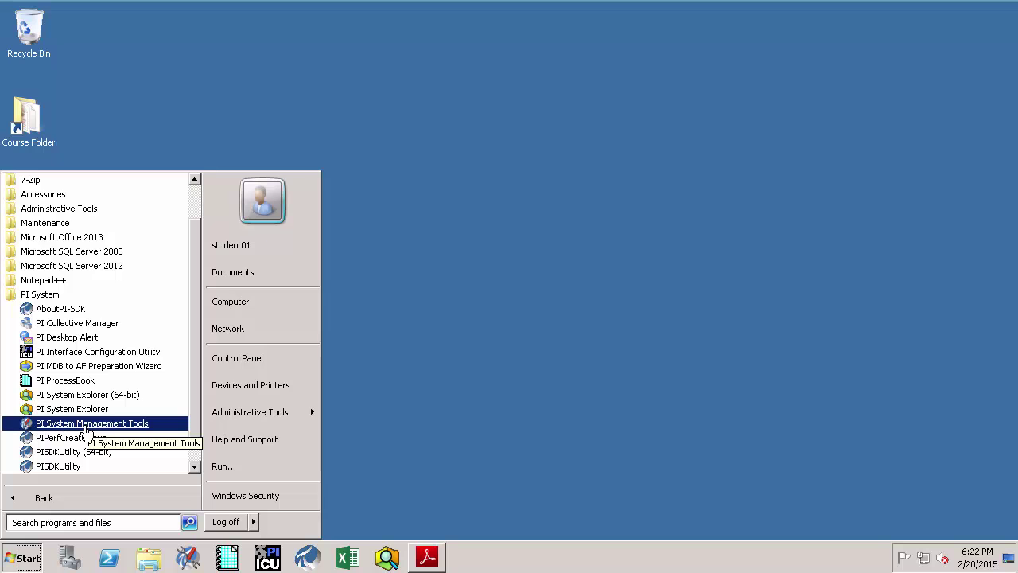
click(86, 424)
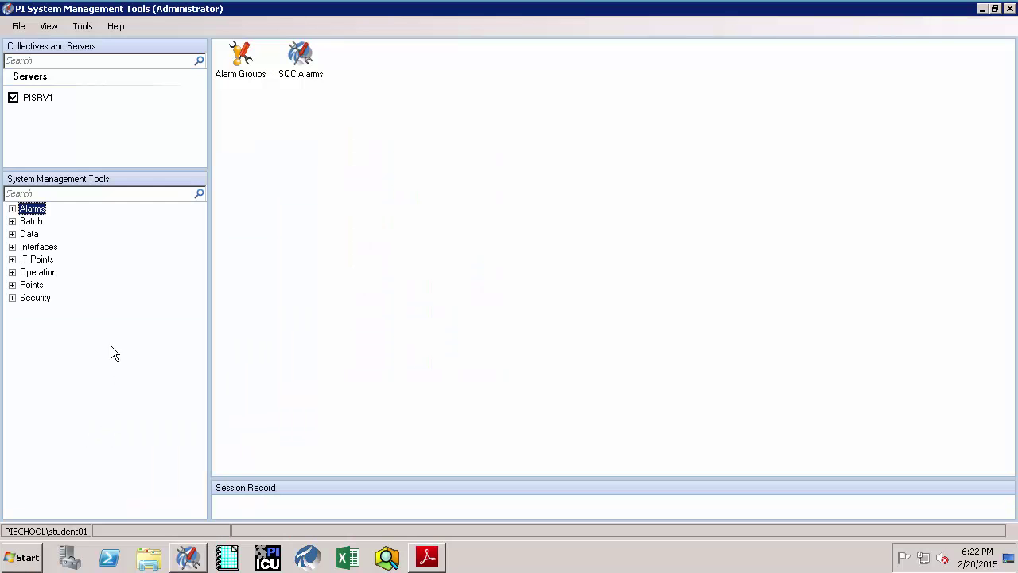
Open PI Version under Operation to list PISRV1 subsystem versions and startup times.
click(11, 272)
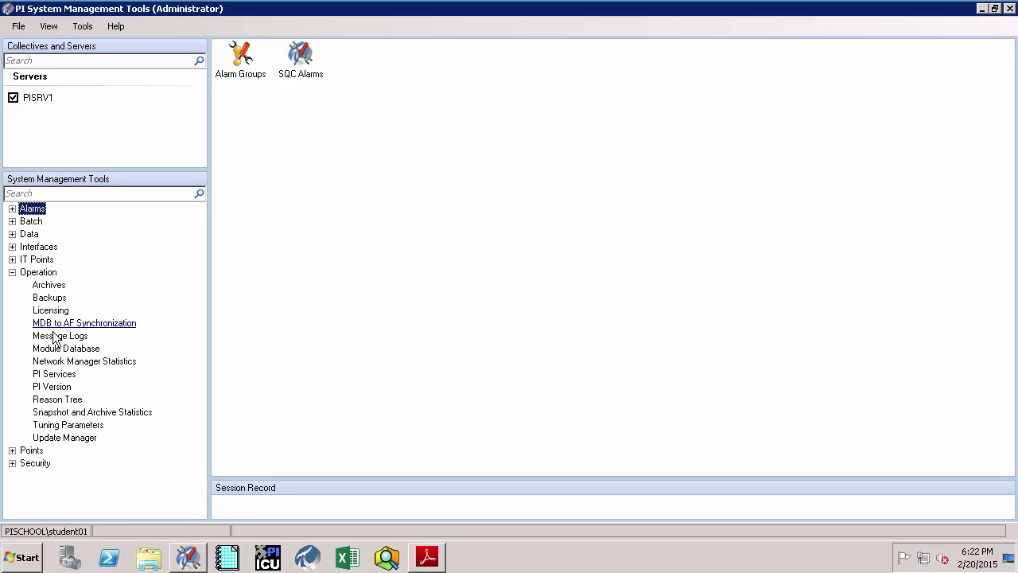
click(48, 387)
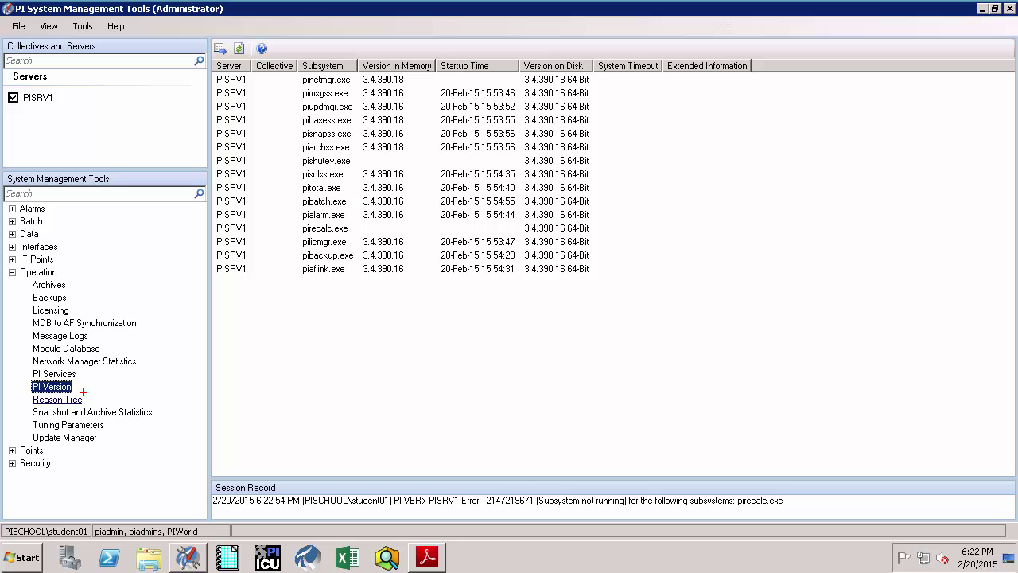
drag(67, 268, 90, 249)
drag(408, 188, 422, 175)
drag(595, 187, 680, 167)
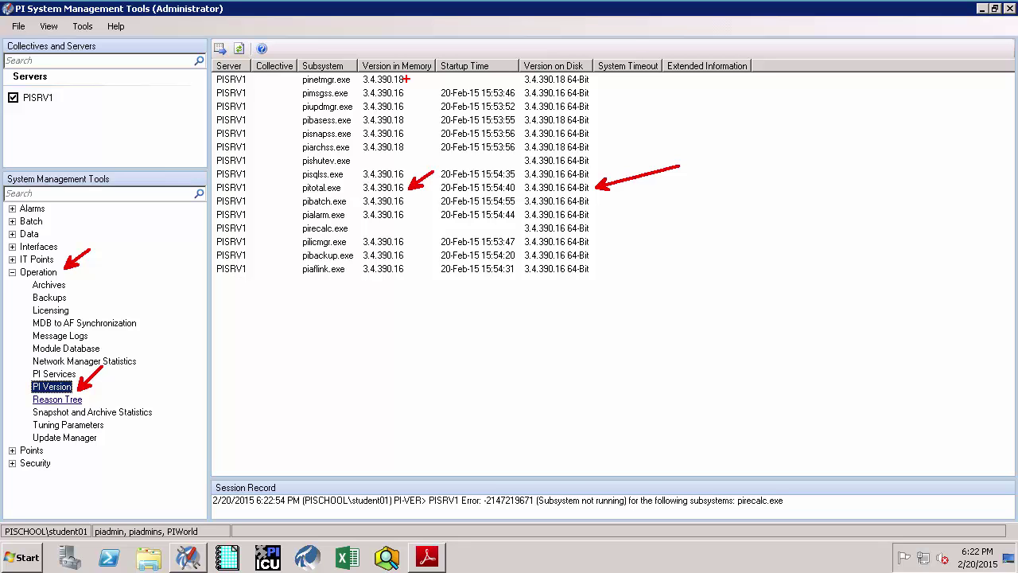
drag(405, 78, 431, 57)
drag(408, 121, 438, 105)
drag(405, 148, 437, 144)
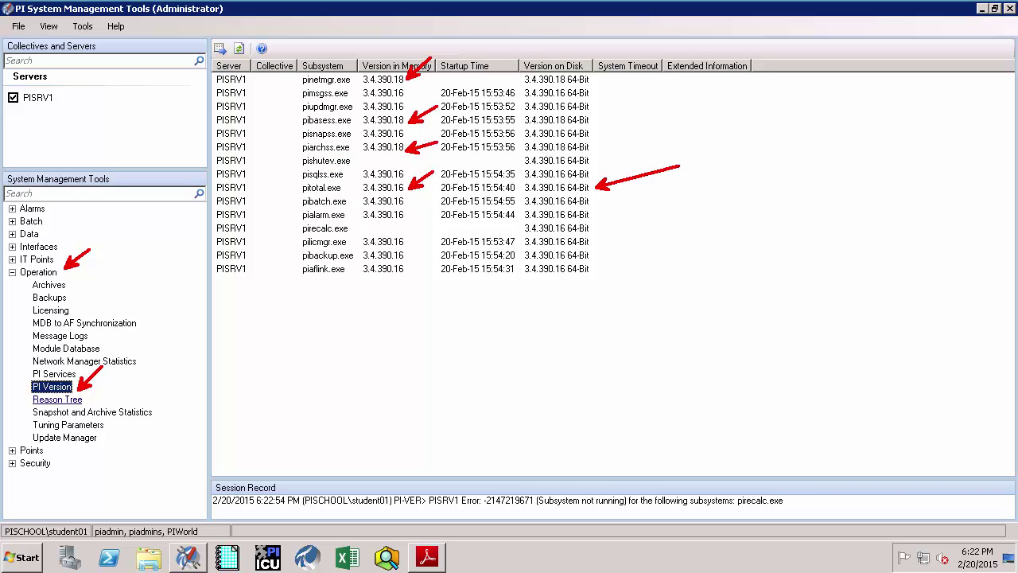
key(Escape)
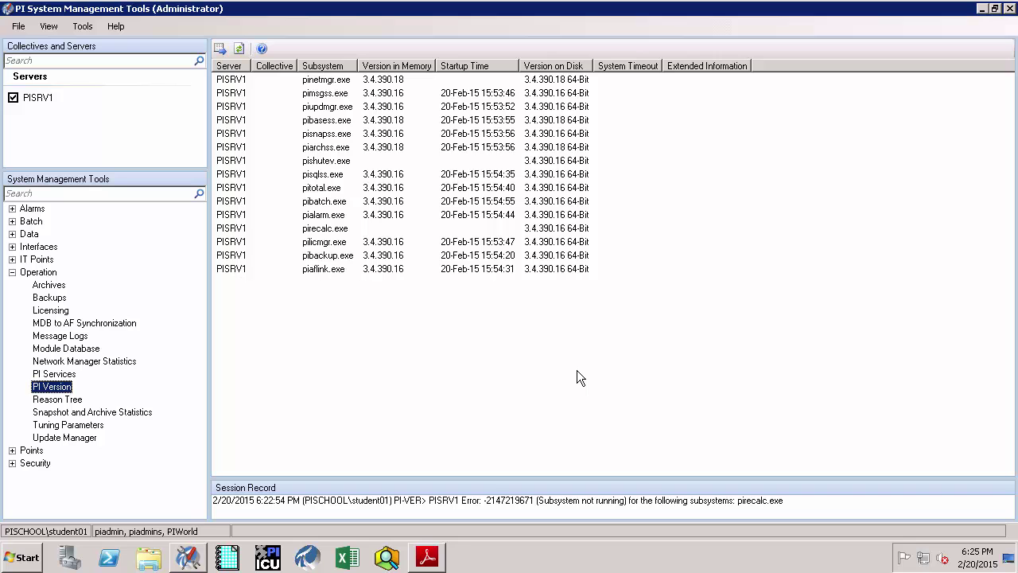
Show PISRV1's PI Services list, with Shutdown, Batch Generator and Recalculator stopped.
click(53, 375)
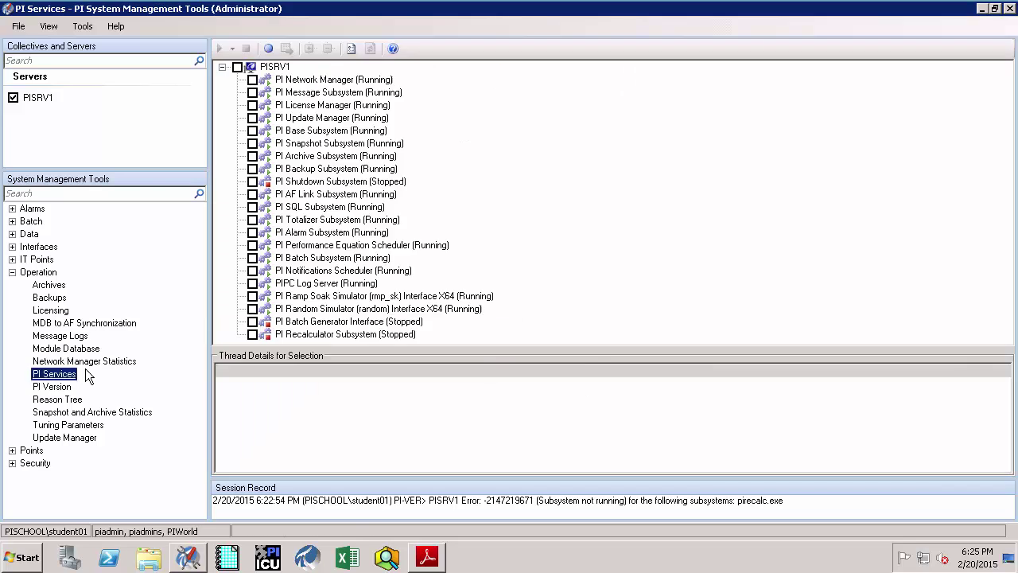
drag(79, 375, 109, 351)
drag(60, 271, 87, 247)
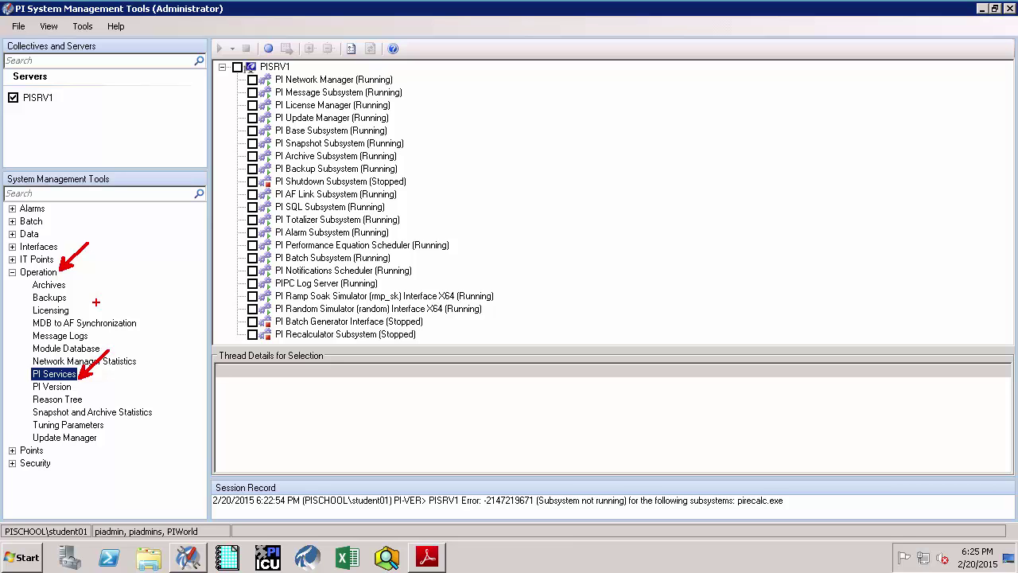
click(428, 559)
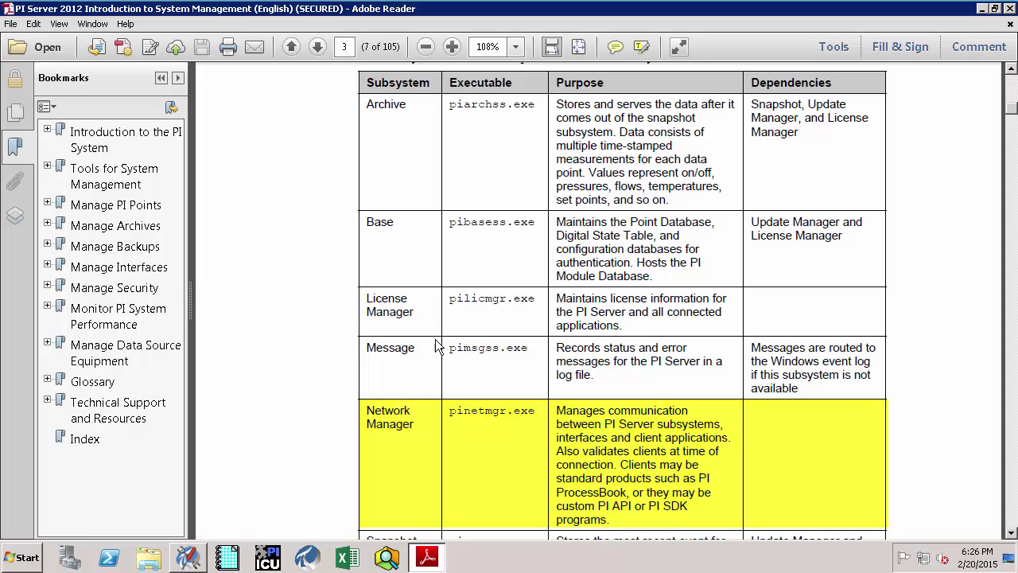
Scroll the PDF manual through the core and additional subsystem tables on pages 3–4.
scroll(299, 354, down, 1)
scroll(298, 355, down, 9)
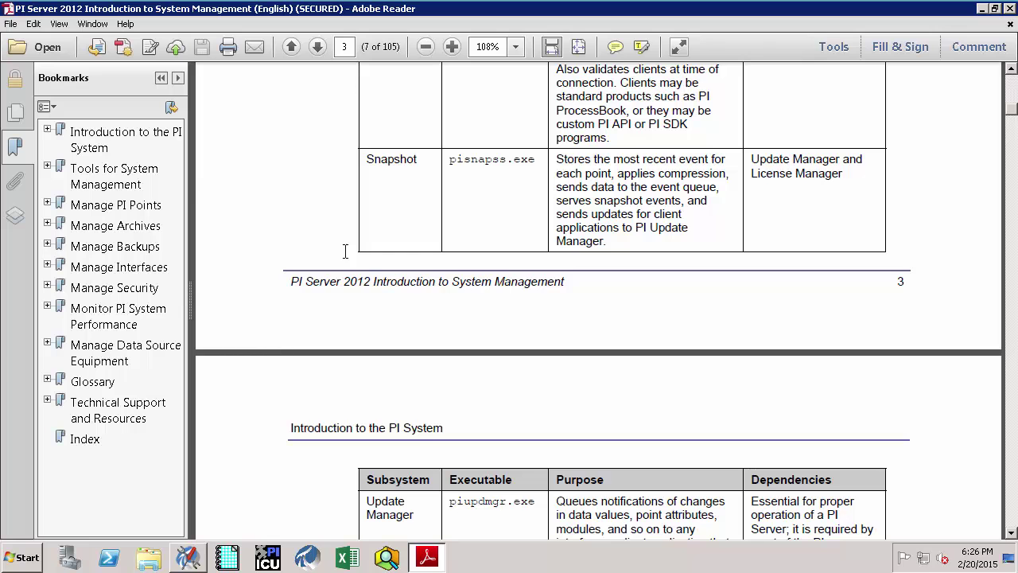
scroll(342, 258, down, 8)
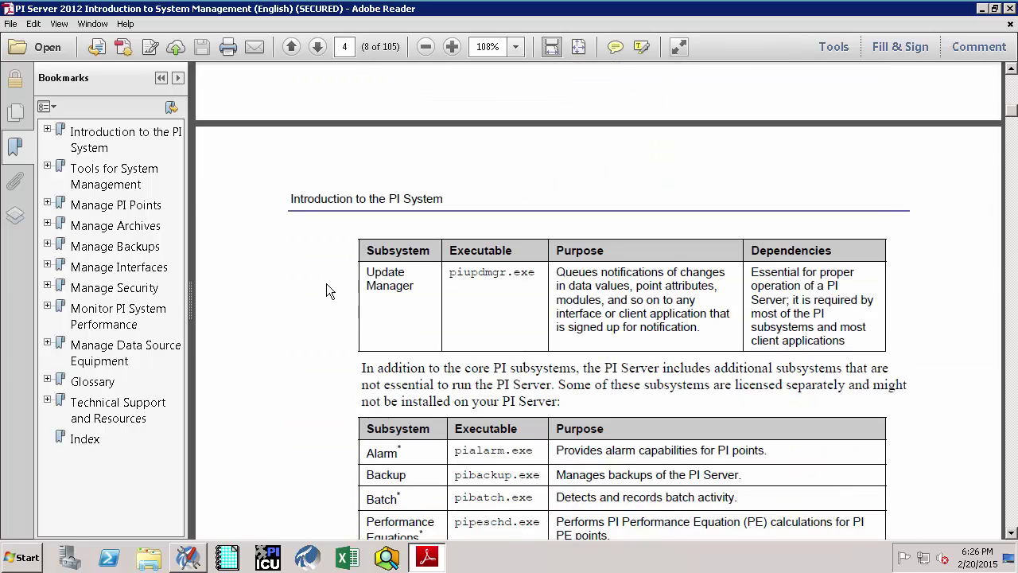
scroll(326, 284, down, 5)
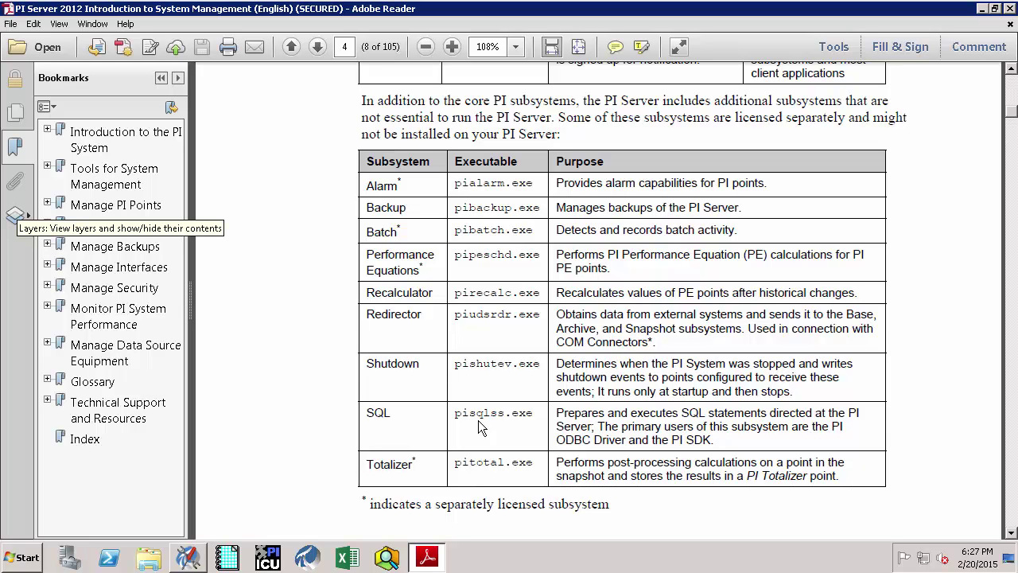
click(189, 556)
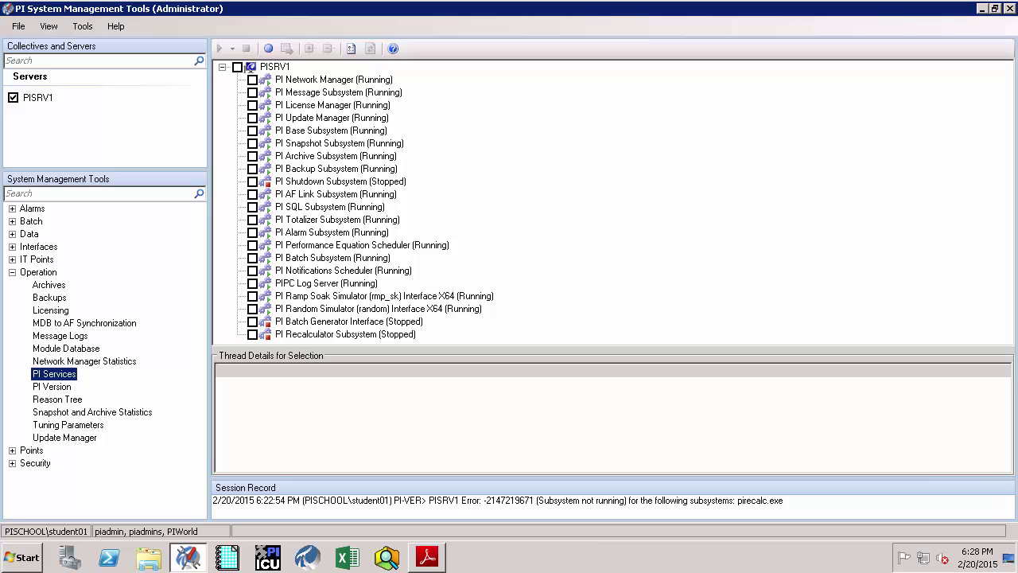
Browse to the C:\Program Files\PI\adm folder in Windows Explorer.
click(150, 560)
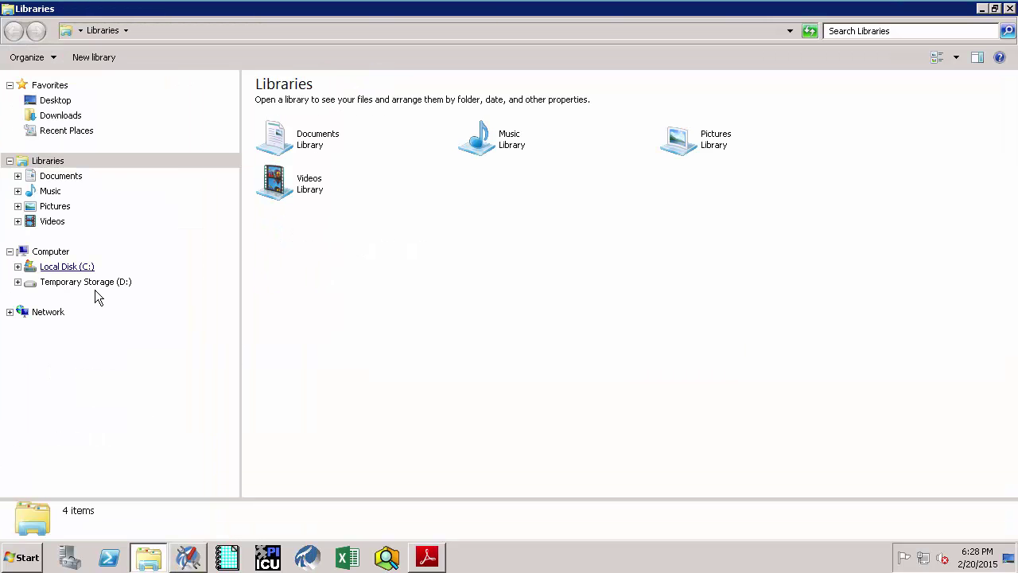
click(92, 268)
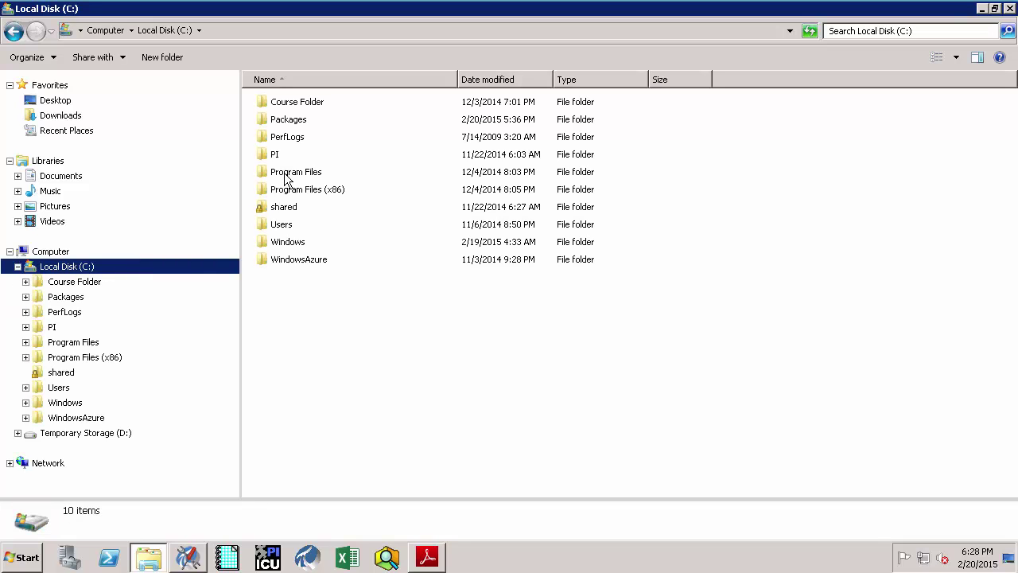
double_click(285, 178)
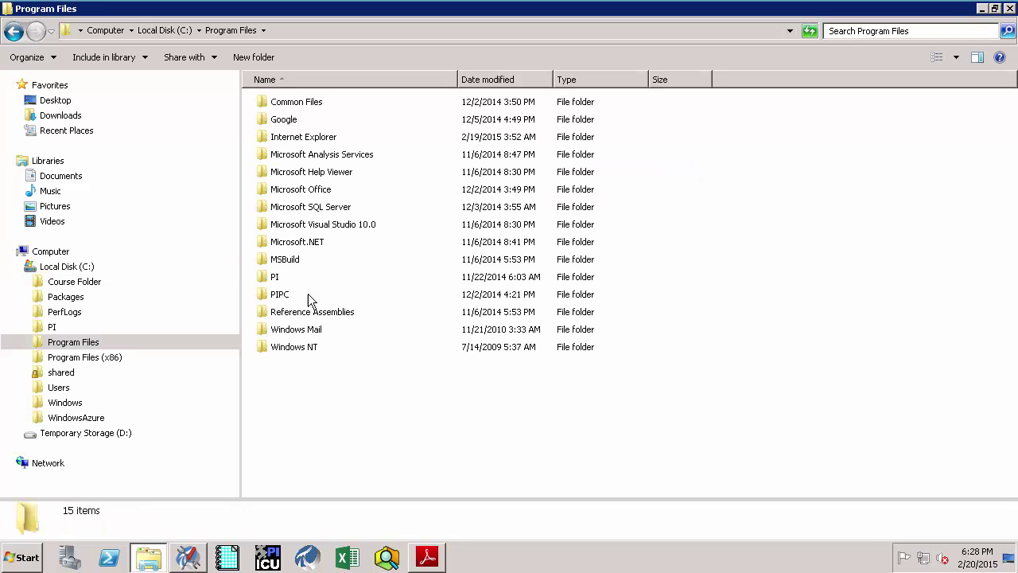
double_click(276, 276)
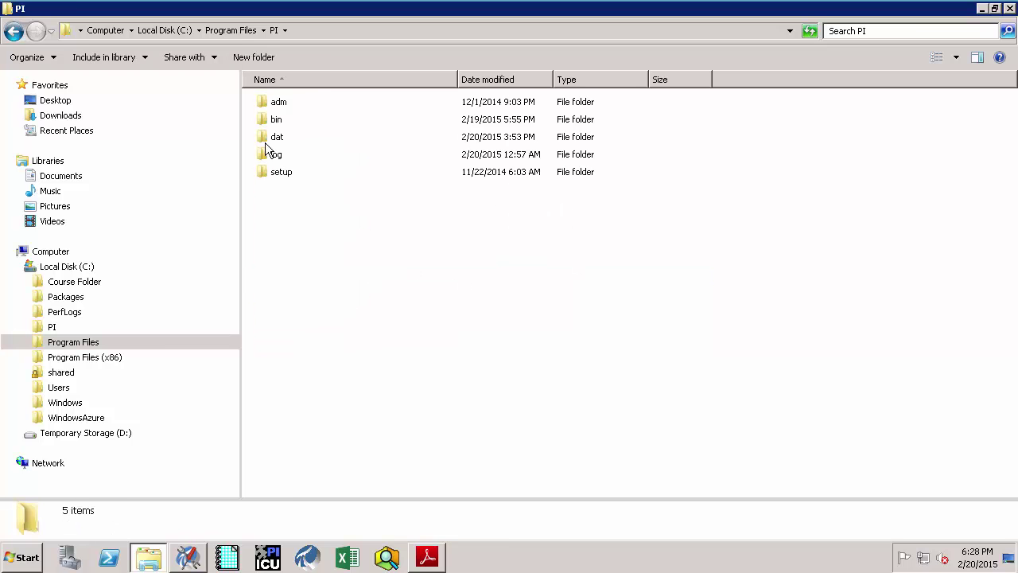
double_click(271, 103)
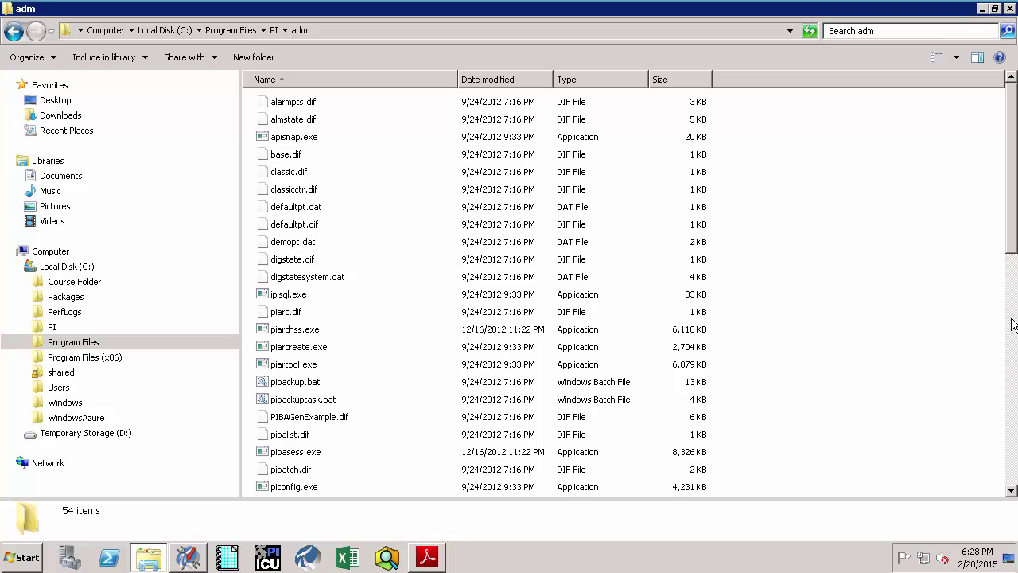
click(1008, 374)
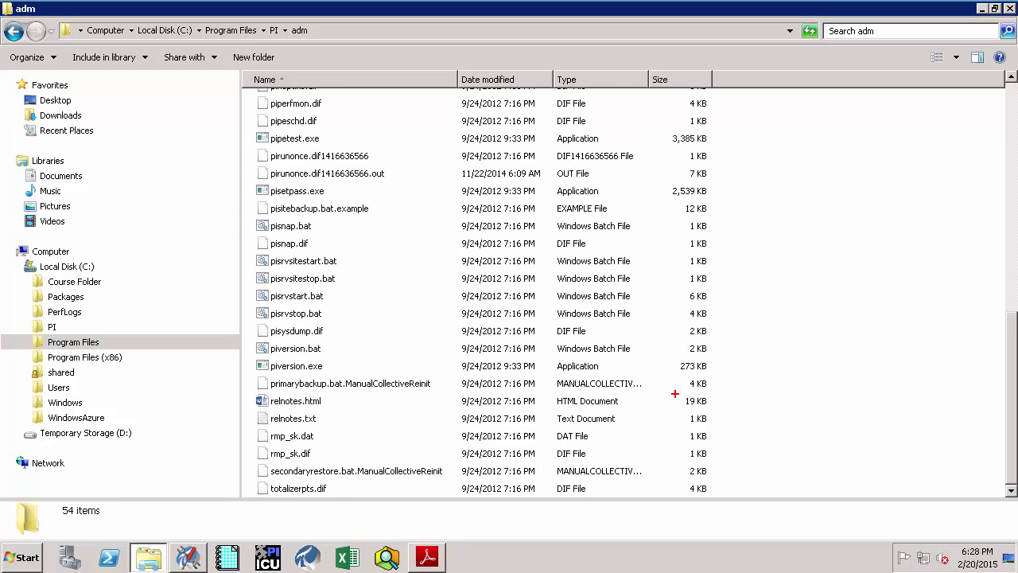
Mark pisrvstart.bat and pisrvstop.bat with annotation arrows, then clear them.
drag(324, 295, 394, 259)
drag(326, 313, 394, 278)
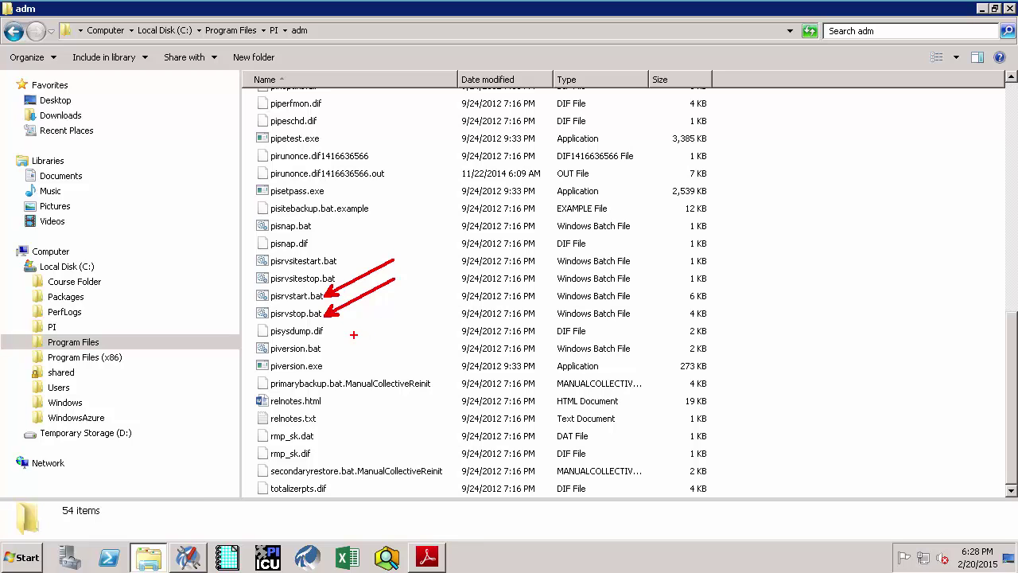
key(Escape)
click(17, 559)
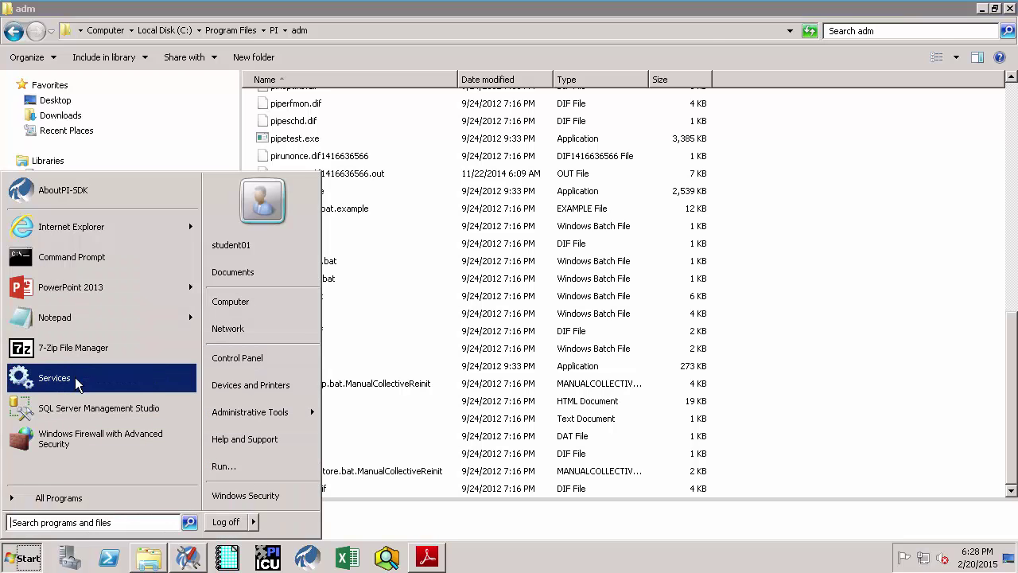
Open the Services console and jump to the PI services starting with P.
click(54, 378)
click(413, 204)
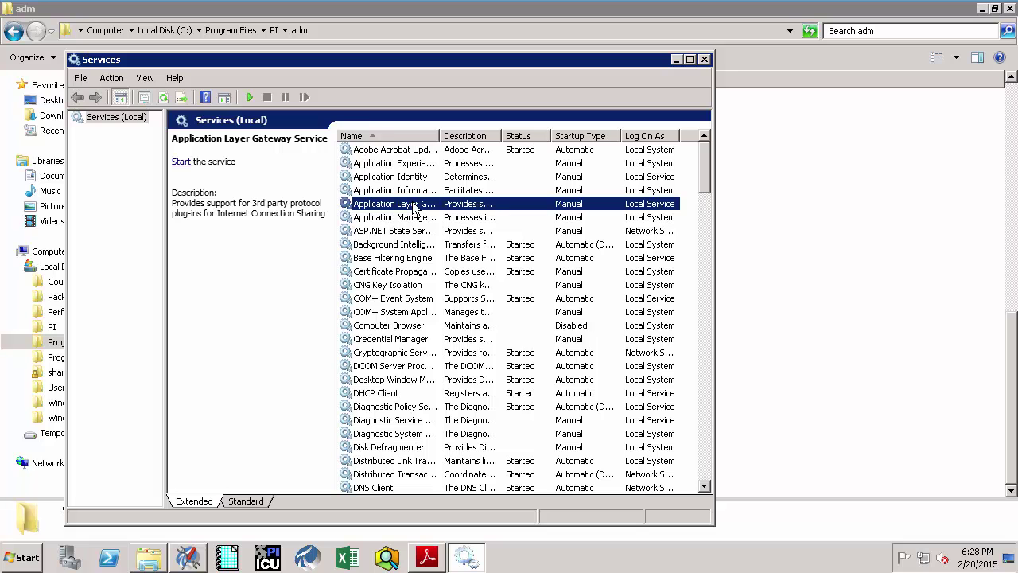
key(p)
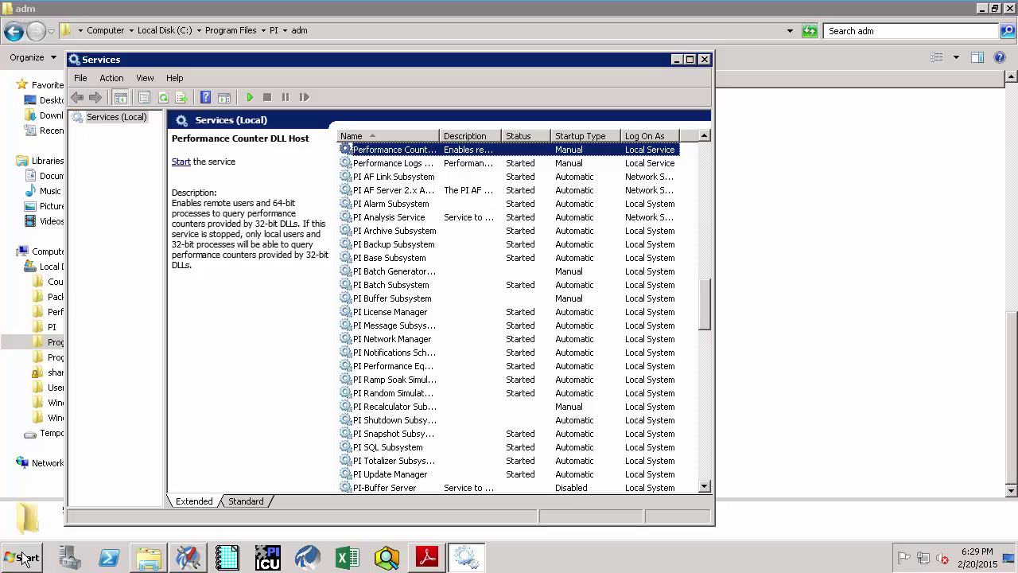
click(26, 556)
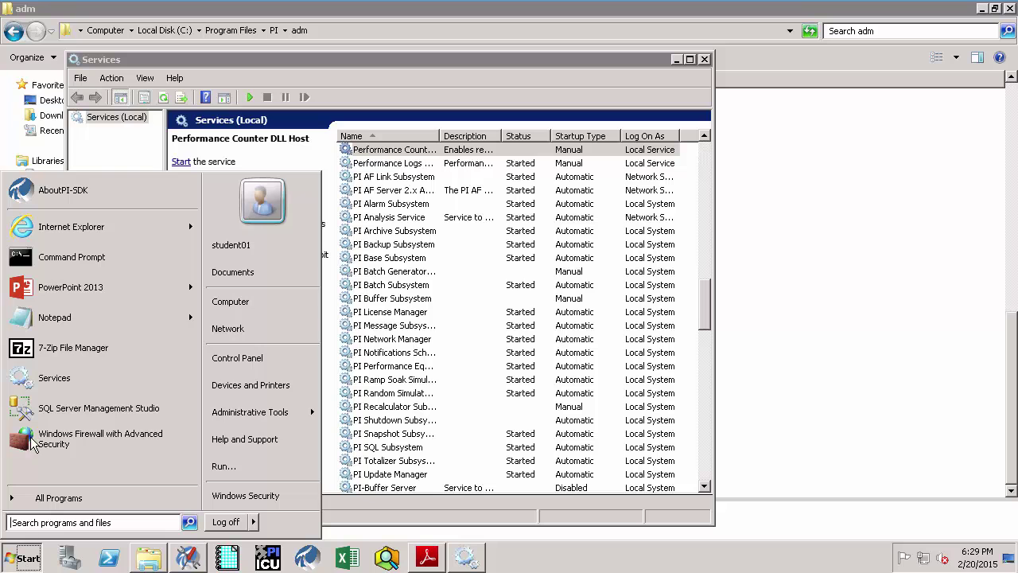
In an administrator Command Prompt, run pisrvstop.bat from %piserver%/adm to stop PI services.
click(63, 256)
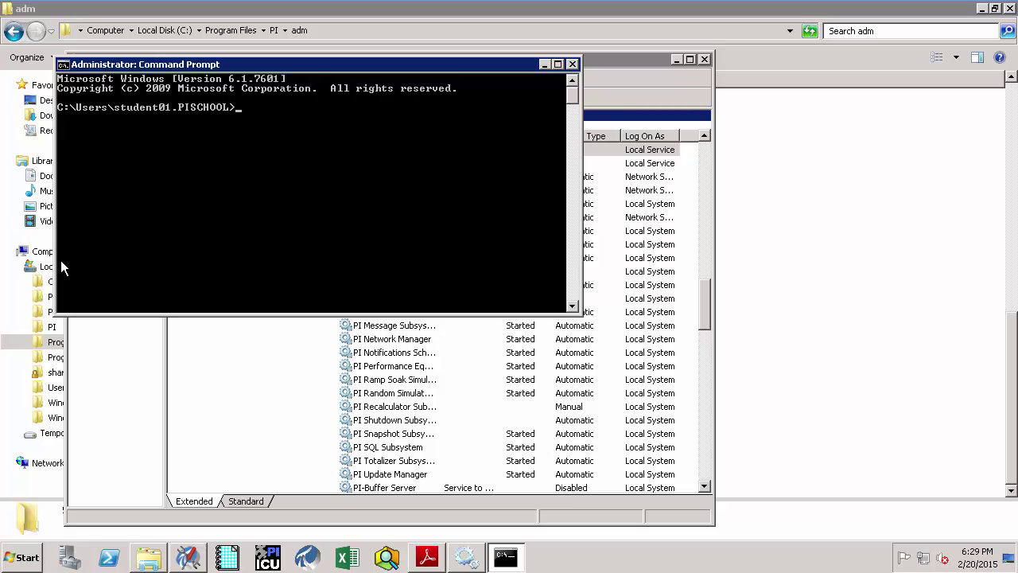
text(cd %piserver%/adm)
key(Return)
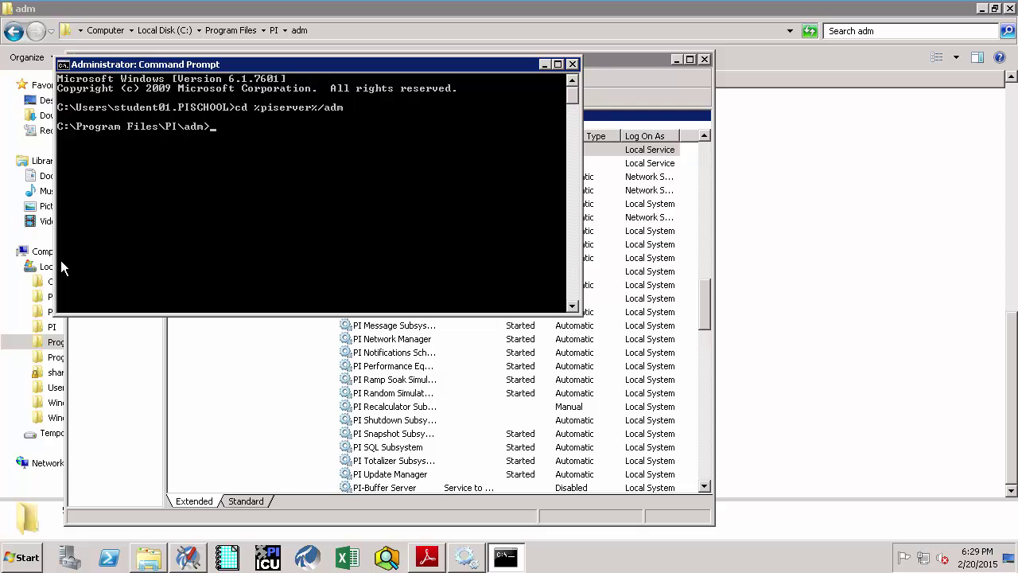
text(pisrvsto)
key(Tab)
key(Return)
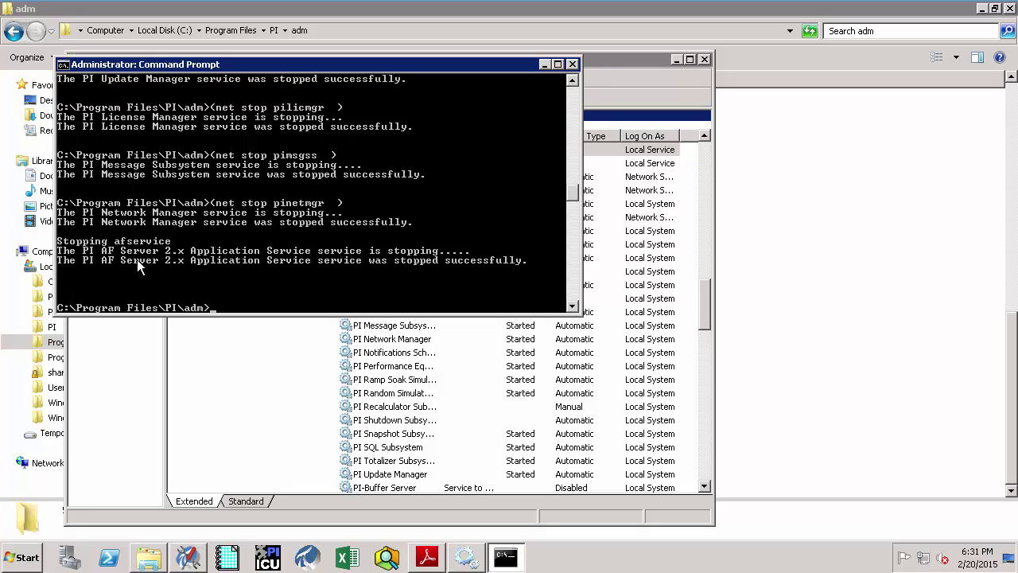
click(607, 58)
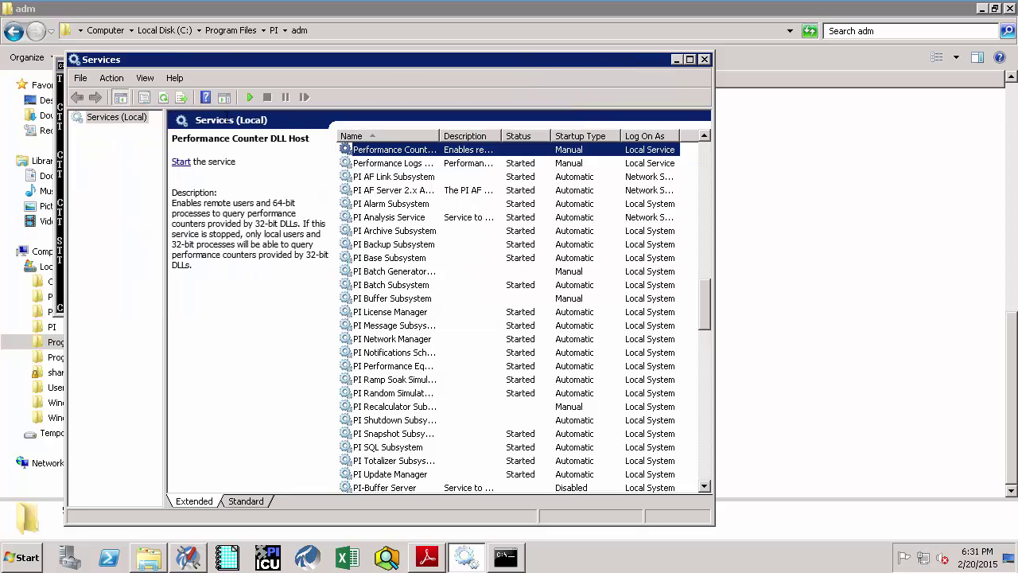
Refresh Services to confirm the PI subsystems stopped, then minimize it.
click(165, 98)
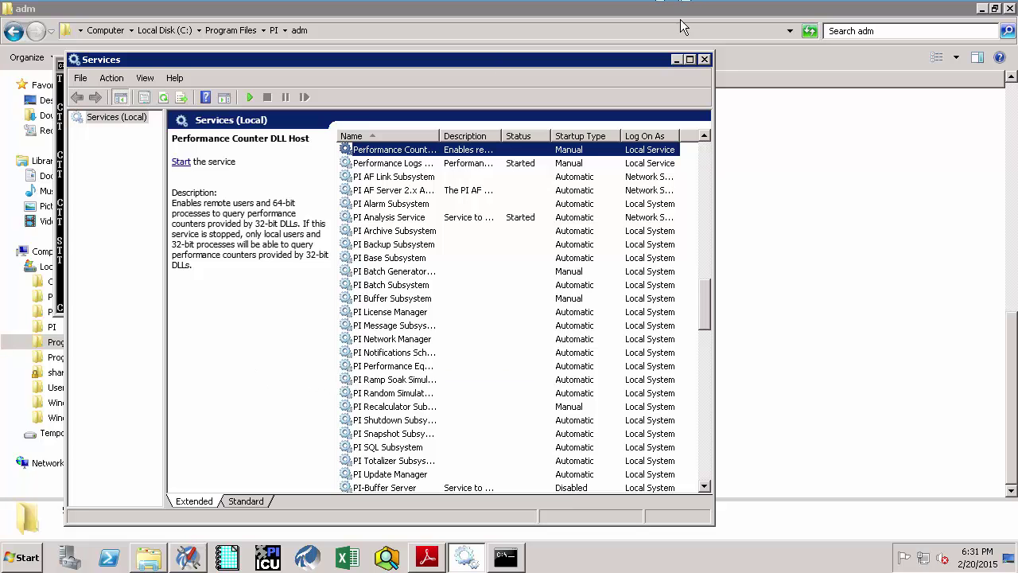
click(676, 62)
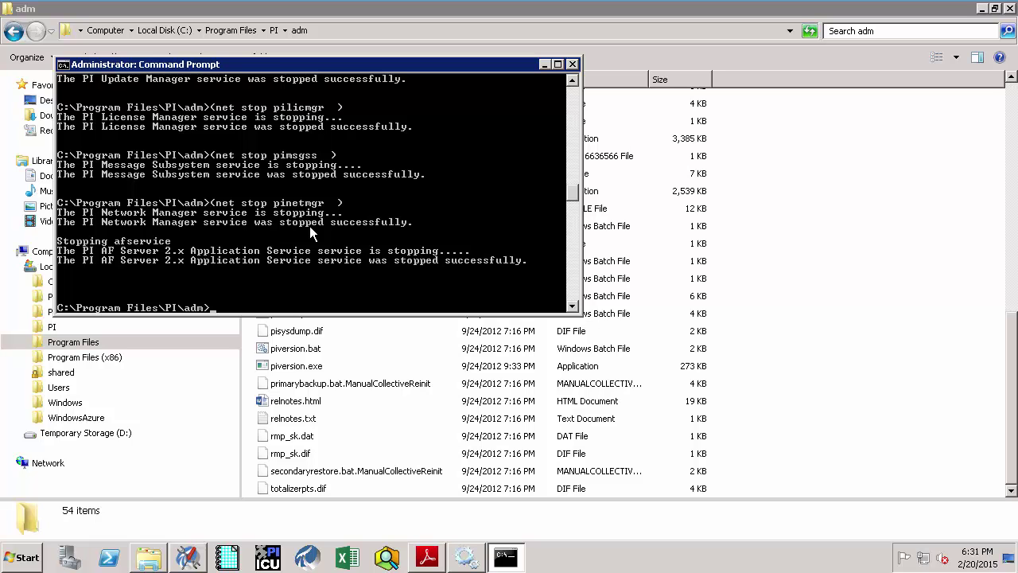
Run pisrvstart.bat at the C:\Program Files\PI\adm prompt, ending in mode Open.
text(pisrvstart.bat)
key(Return)
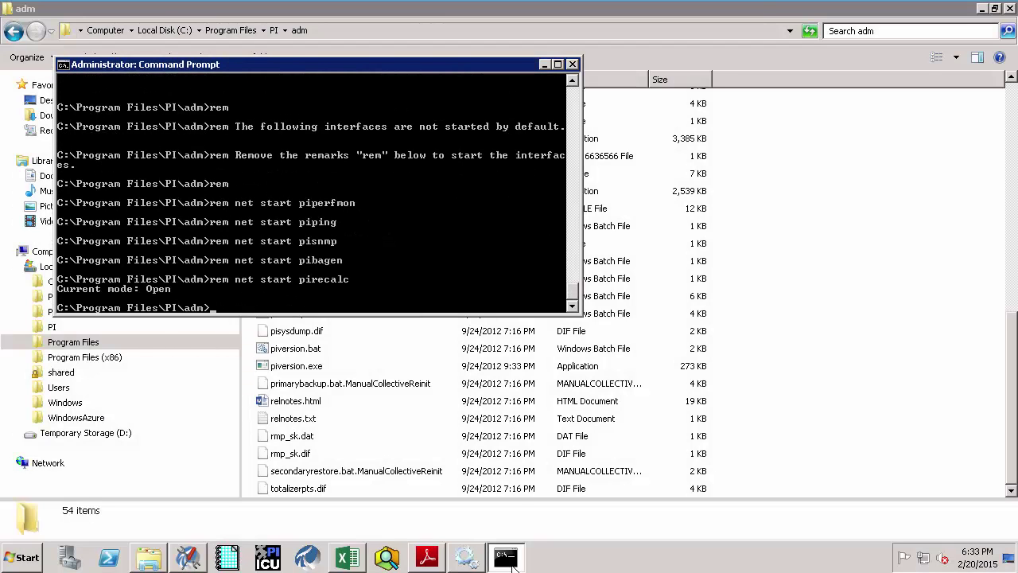
Restore and refresh Services; PI subsystems show Started except Batch Generator, Buffer, Recalculator, Shutdown.
click(469, 556)
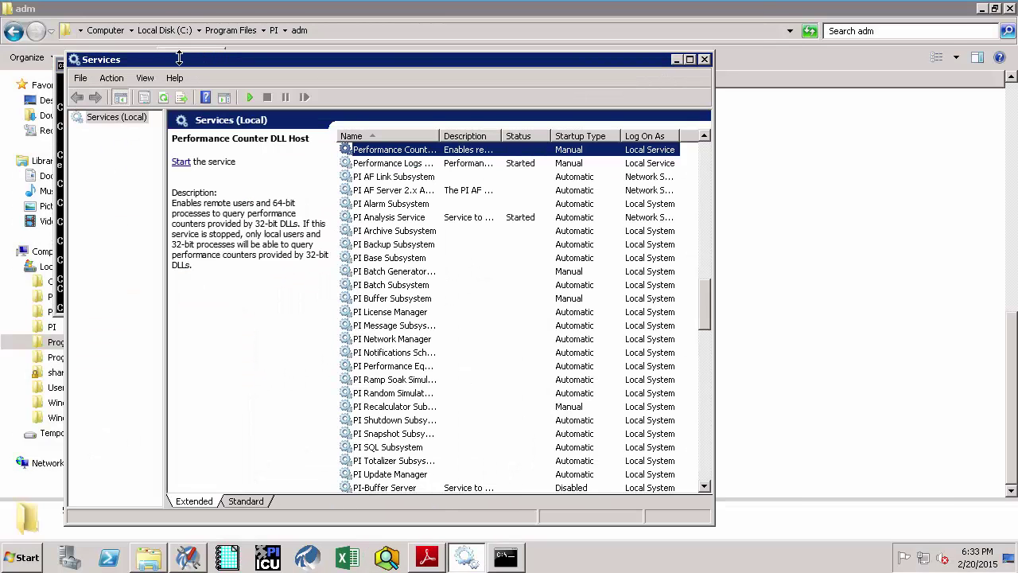
click(163, 97)
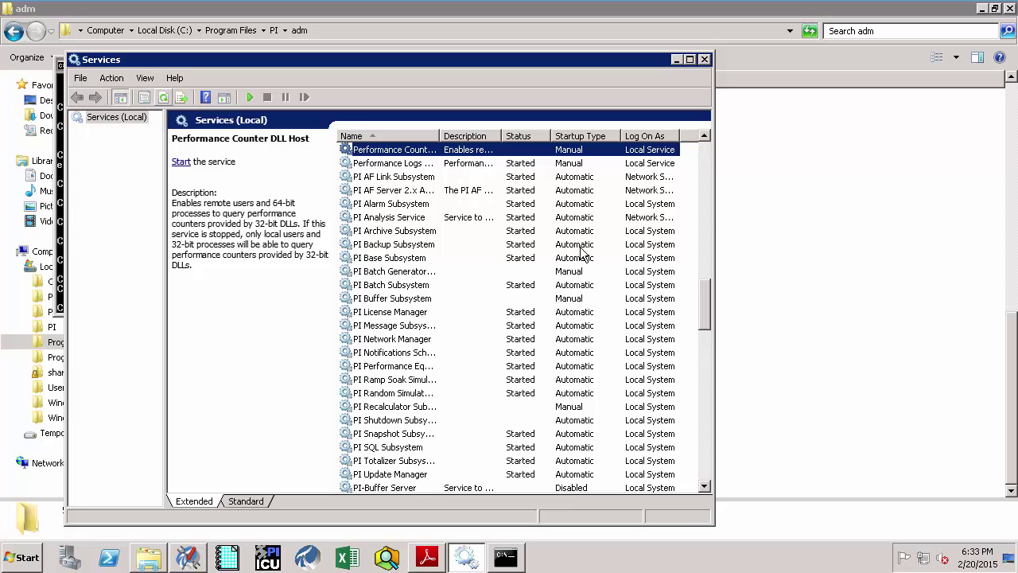